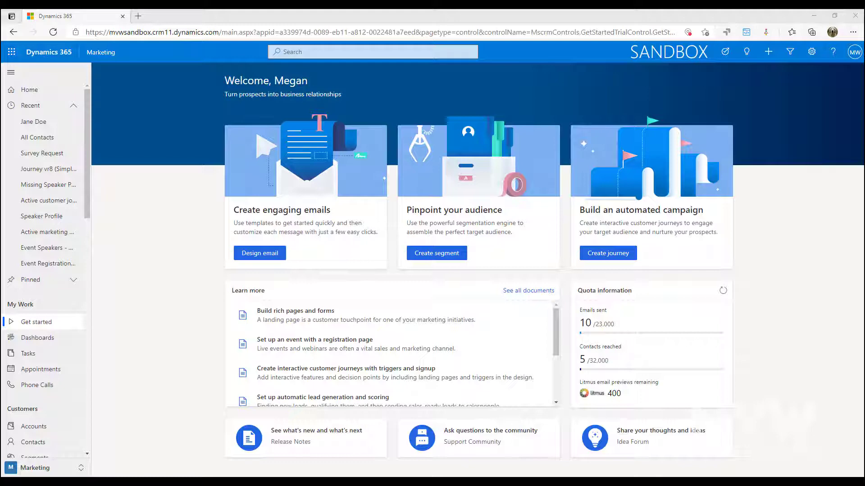
- Open the tracked website record from Internet marketing's Marketing websites list
scroll(72, 320, down, 3)
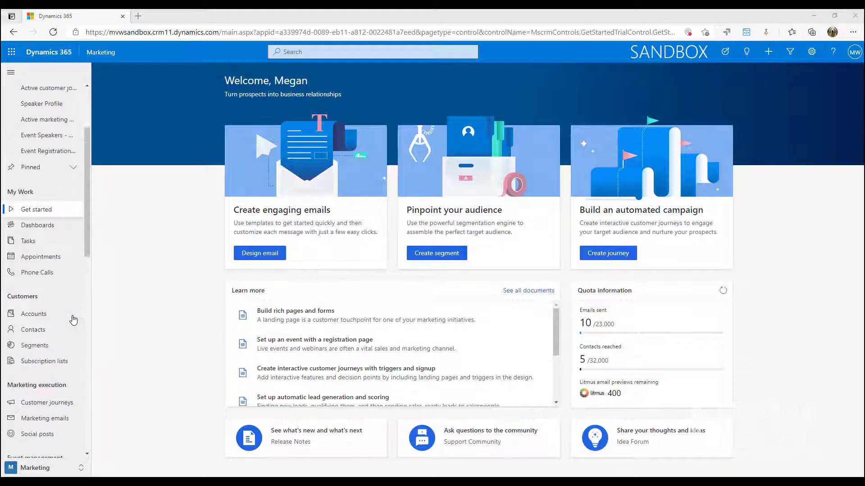
scroll(72, 320, down, 3)
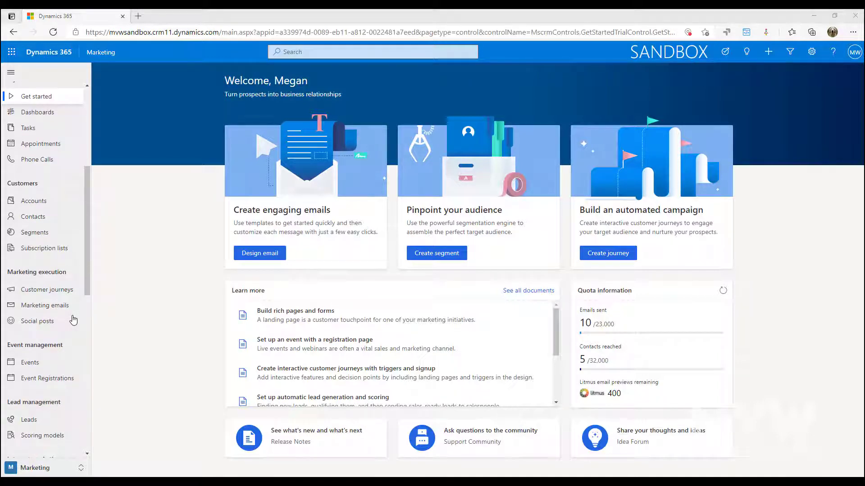
scroll(72, 320, down, 3)
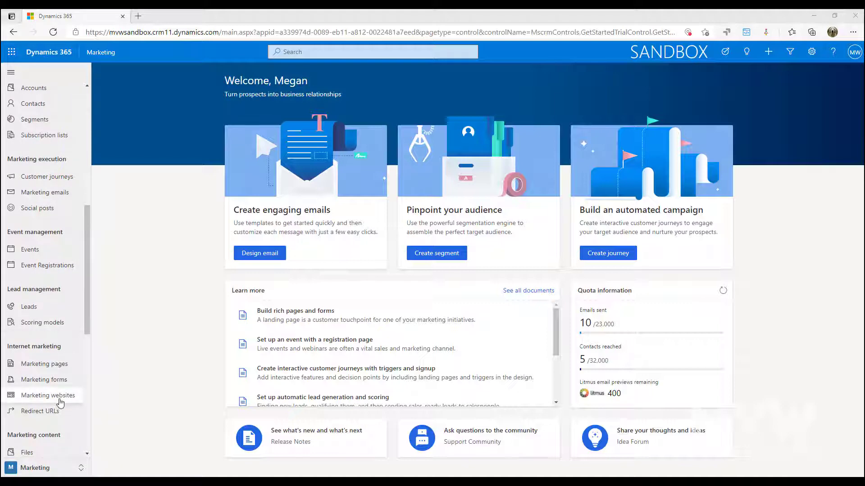
click(60, 396)
click(153, 154)
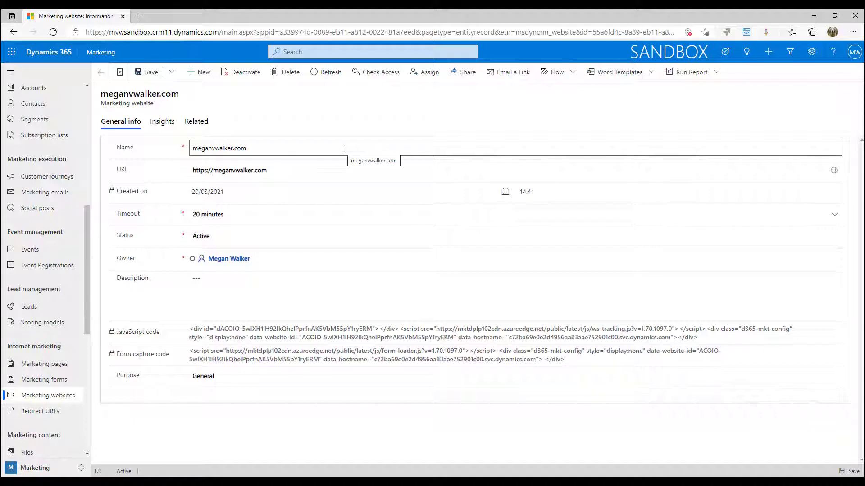
- Show the website's insights and switch the Location map to Website visits
click(159, 122)
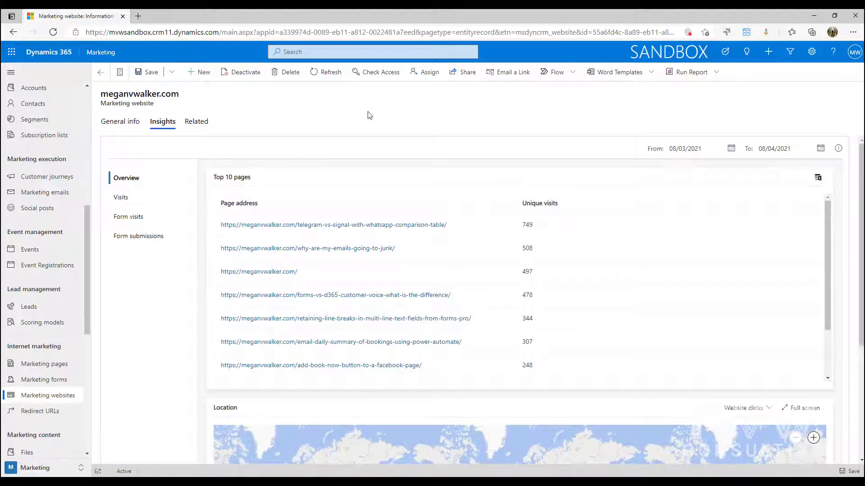
scroll(593, 291, down, 2)
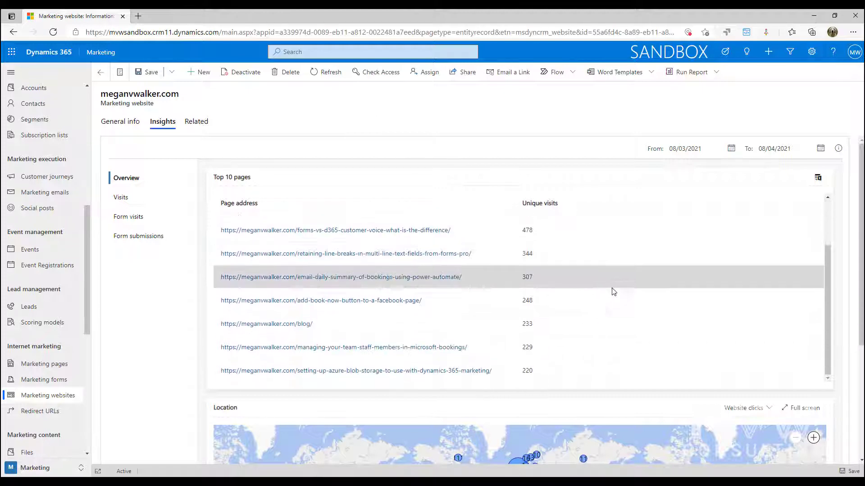
scroll(613, 291, up, 2)
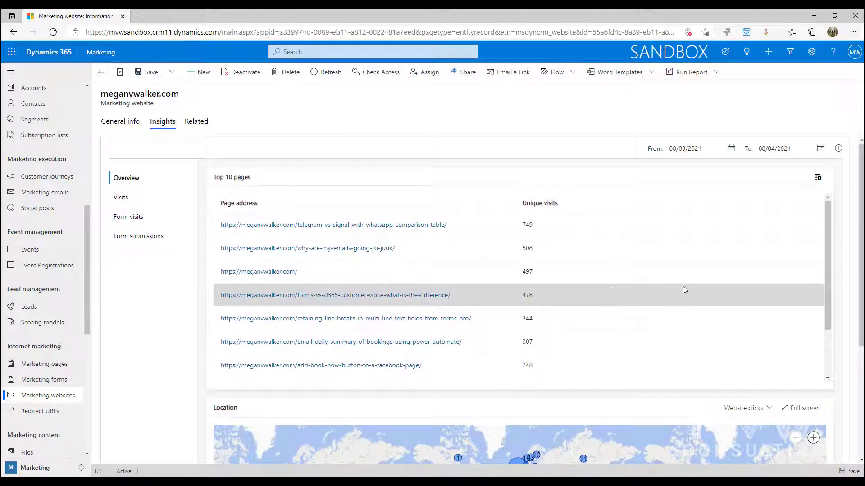
scroll(730, 290, down, 3)
scroll(836, 297, down, 2)
scroll(837, 295, down, 2)
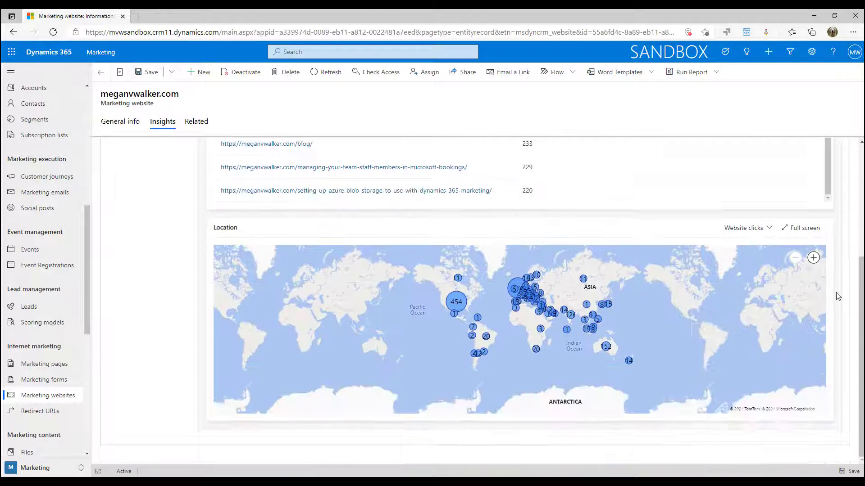
click(757, 233)
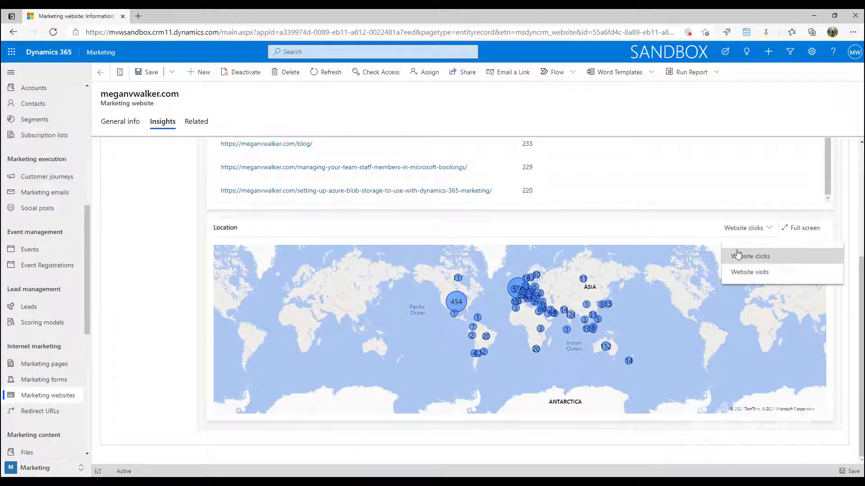
click(768, 272)
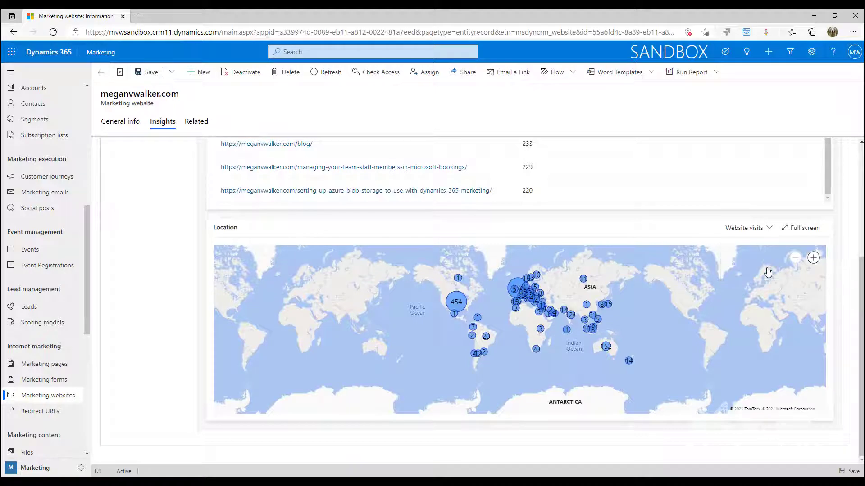
- Zoom the visitor map into the United States, then California and Los Angeles
click(456, 302)
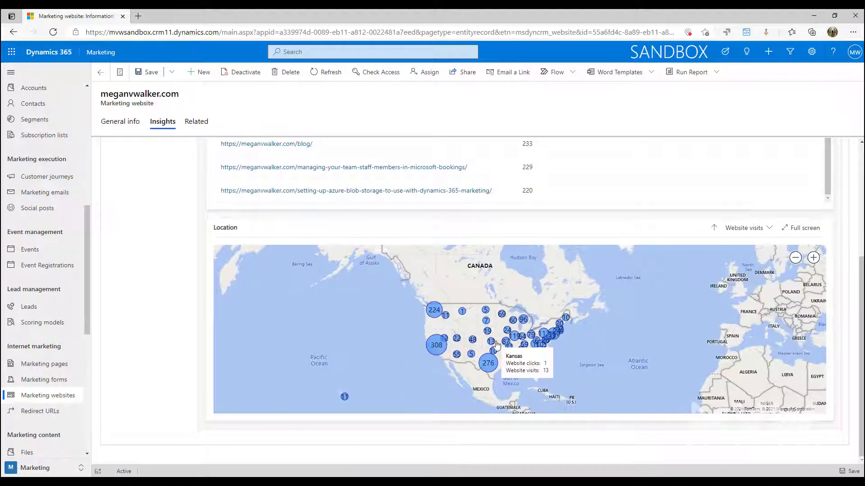
scroll(600, 328, up, 2)
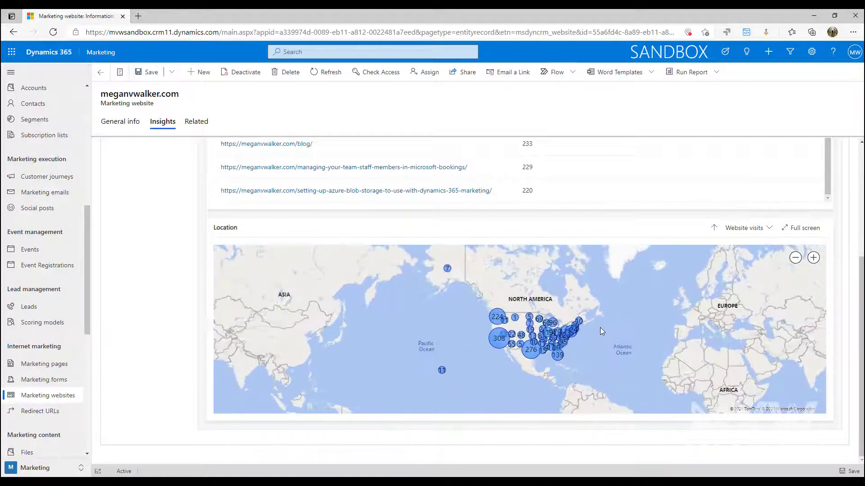
scroll(604, 339, up, 2)
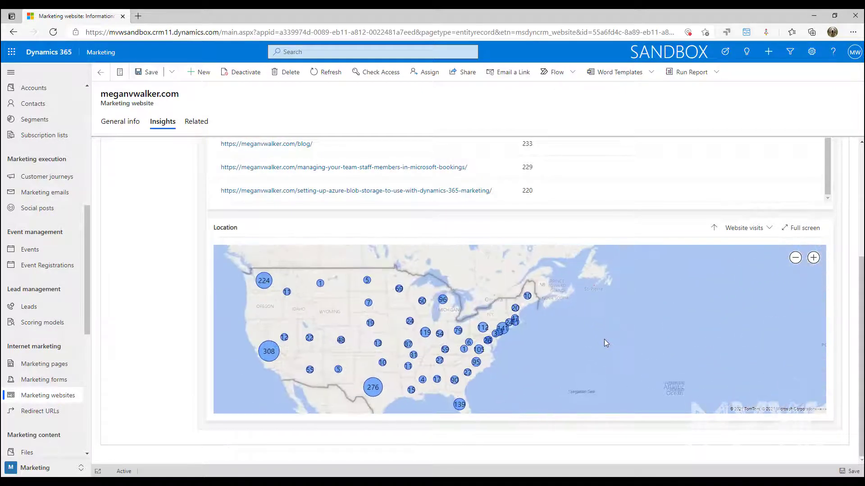
mouse_move(269, 354)
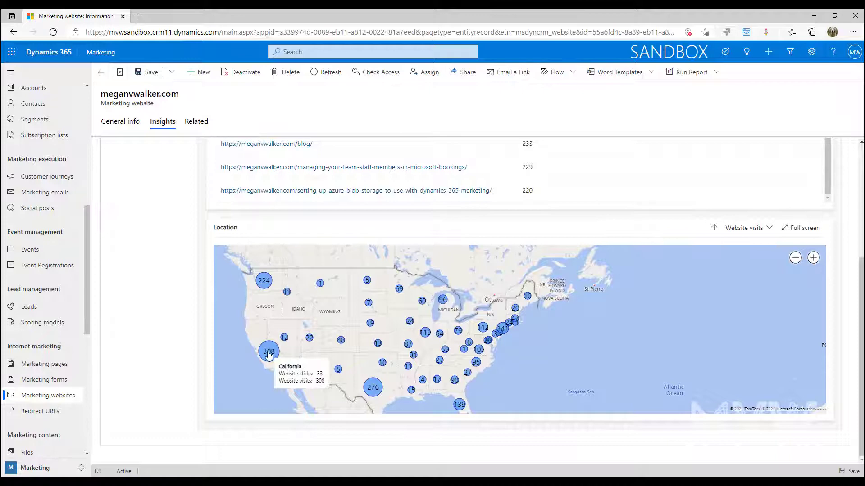
click(269, 354)
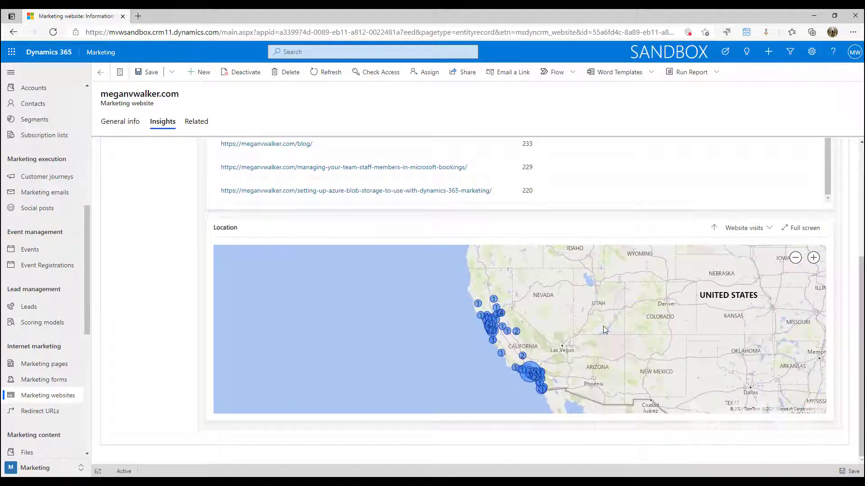
scroll(574, 344, up, 2)
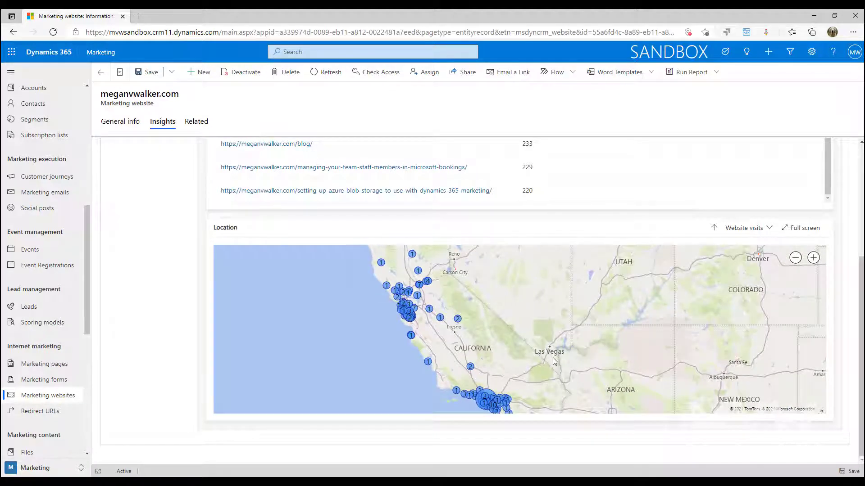
scroll(552, 357, down, 1)
scroll(552, 357, up, 2)
scroll(496, 337, down, 2)
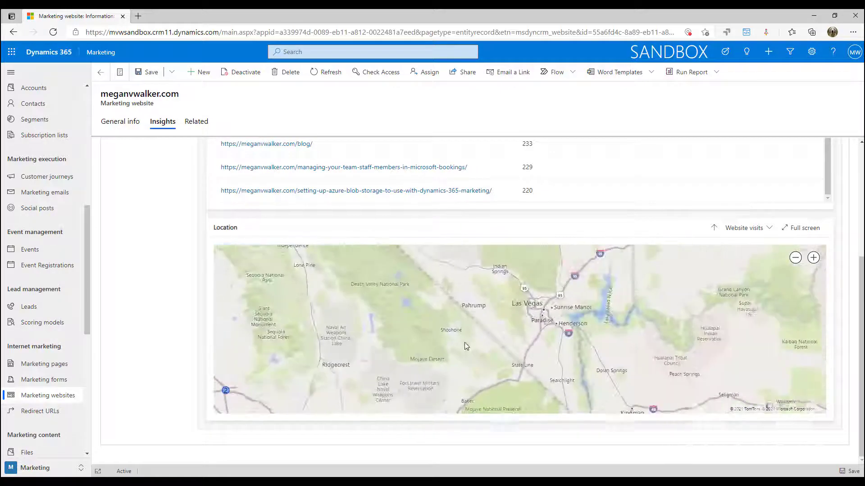
scroll(432, 304, up, 2)
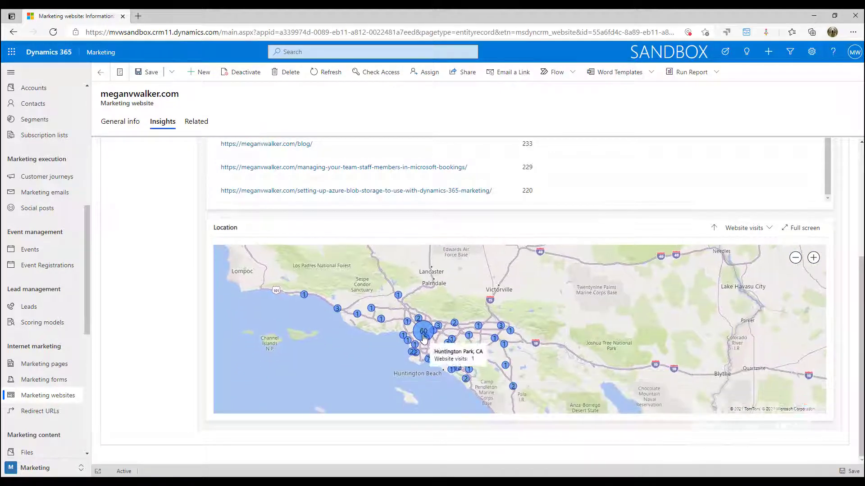
scroll(420, 331, up, 1)
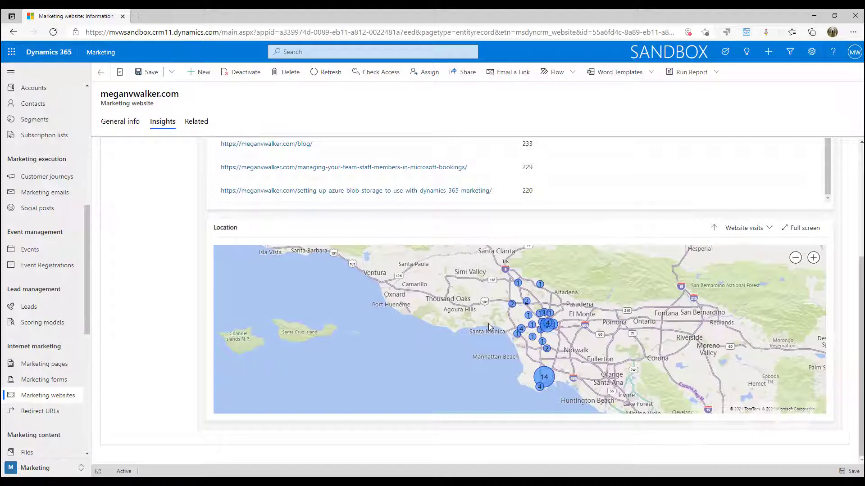
scroll(170, 273, up, 4)
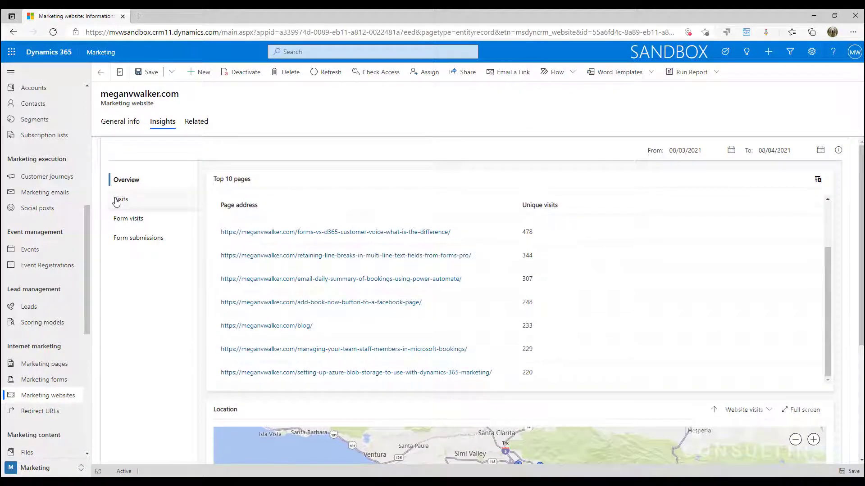
- Browse the website's Visits table, then its empty Form visits and Form submissions views
click(118, 200)
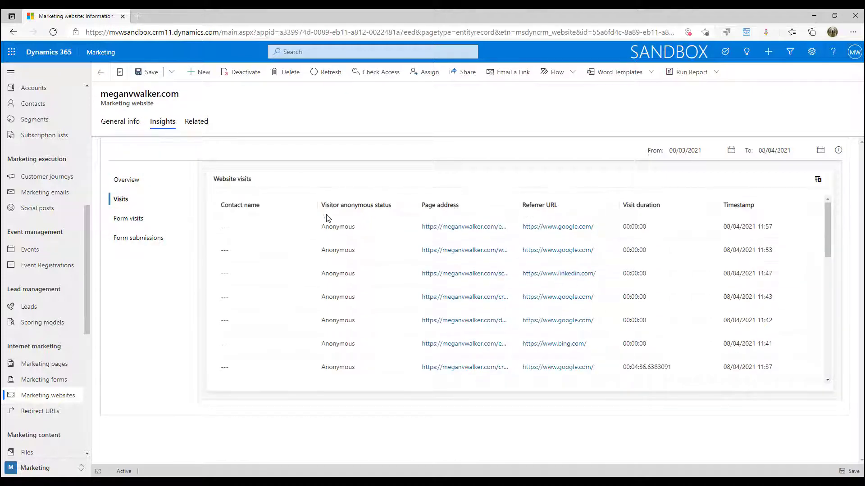
scroll(334, 261, down, 4)
scroll(335, 267, down, 4)
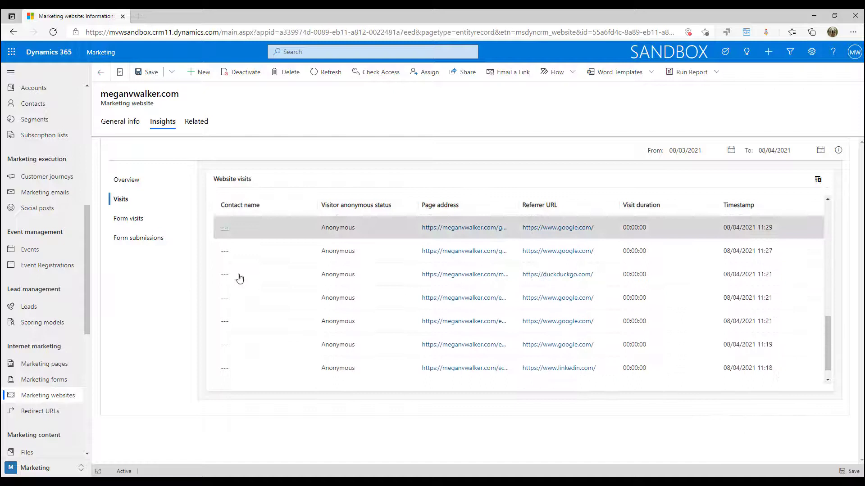
click(128, 221)
click(133, 238)
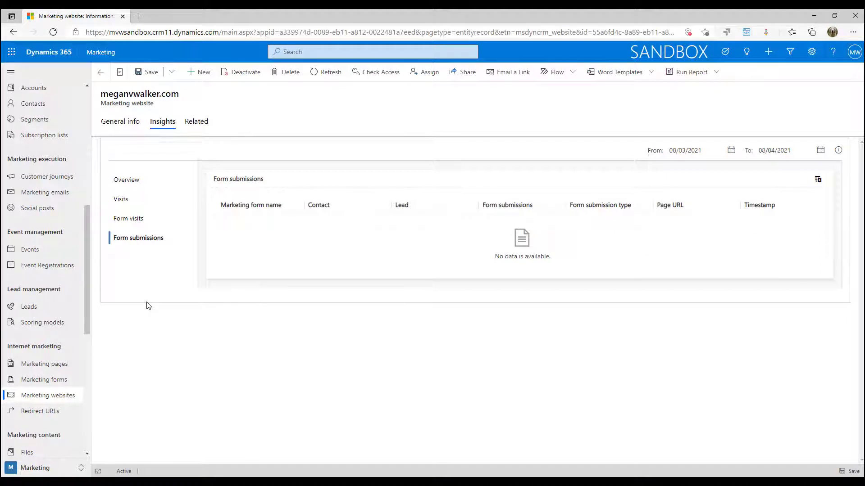
- Show Speaker Profile email insights: 16 delivered, 4 opens, 4 clicks, 18.75% open rate
click(33, 197)
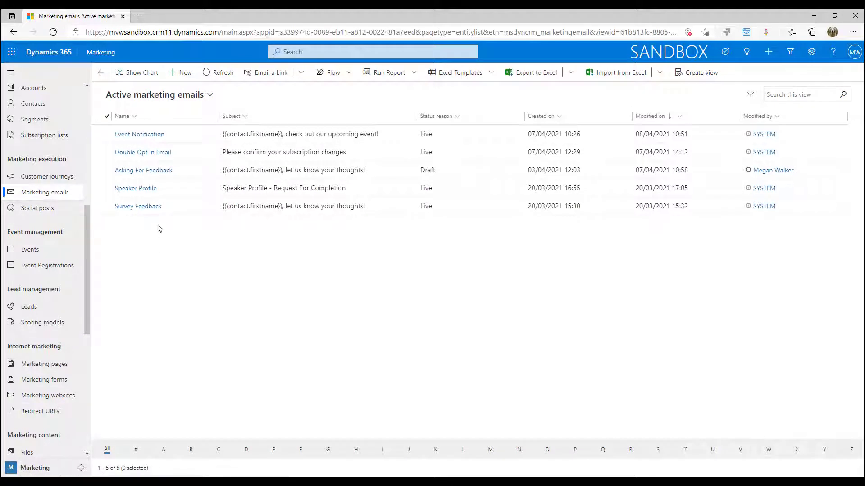
click(141, 188)
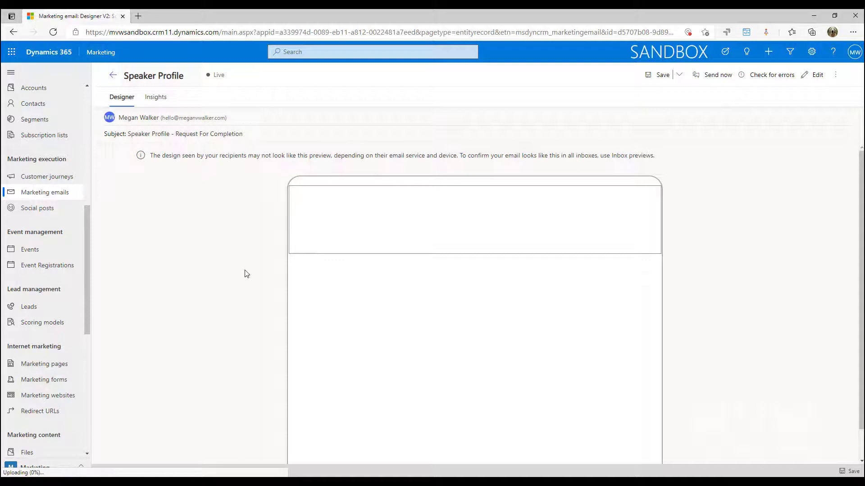
click(156, 98)
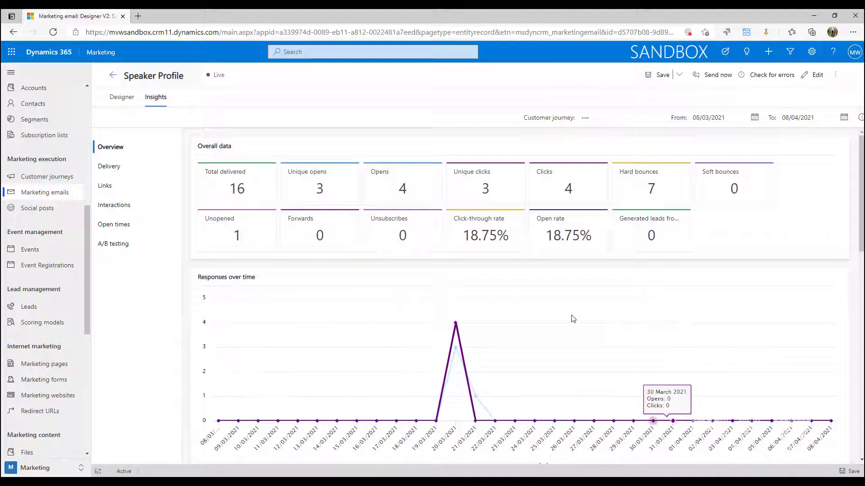
- Break down the email's failed deliveries and list its 7 inactive-mailbox hard bounces
click(111, 170)
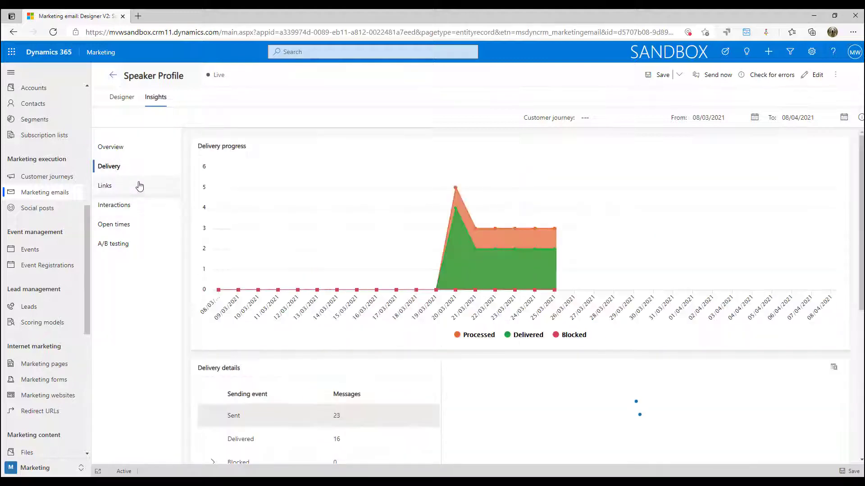
scroll(512, 369, down, 2)
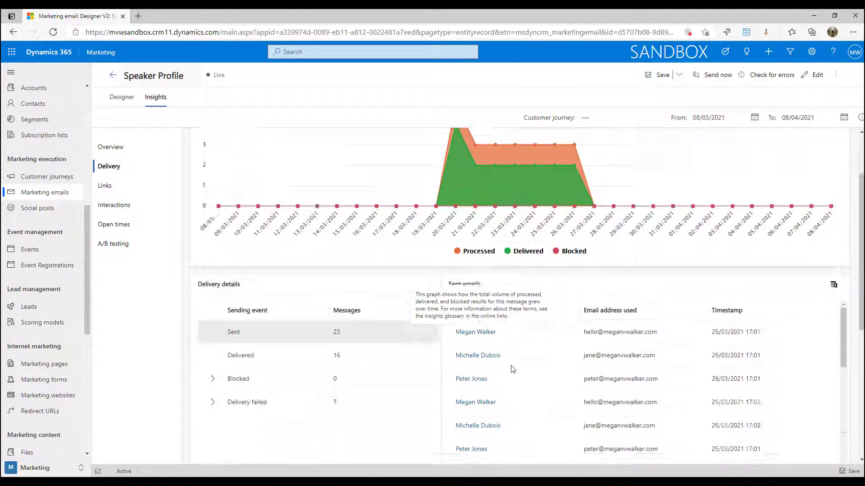
scroll(512, 369, down, 2)
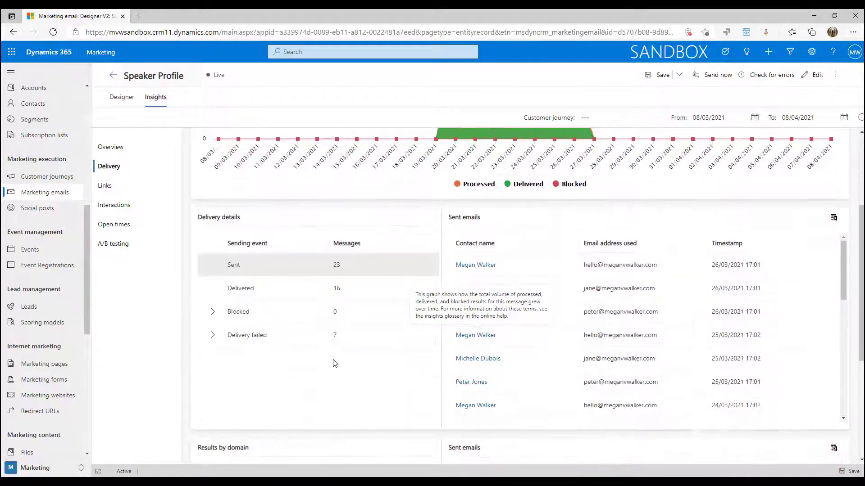
click(253, 336)
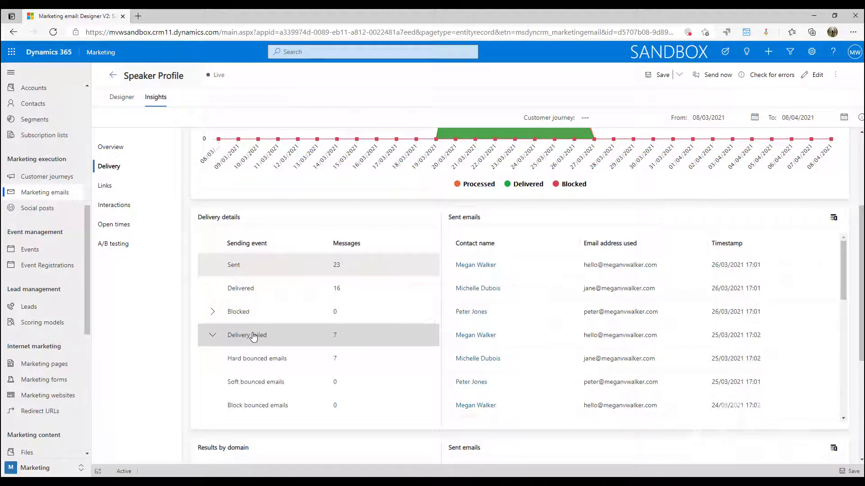
click(296, 367)
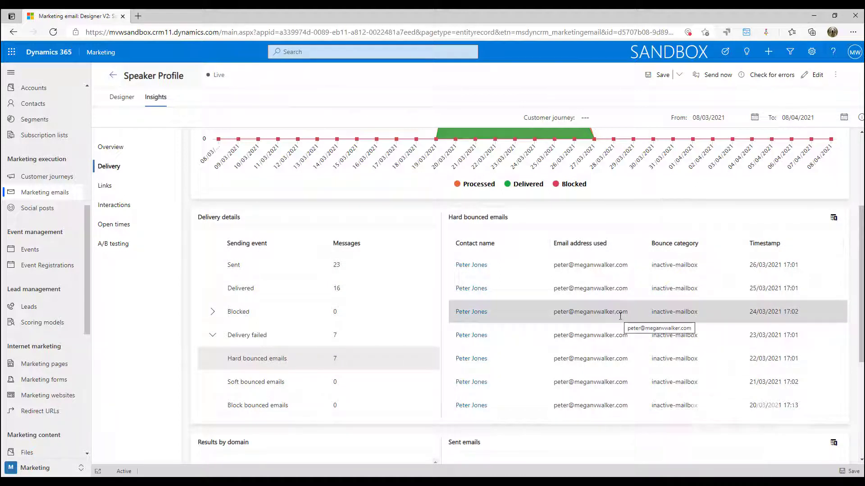
- Review the email's Links and Interactions, clicked-link contacts, and the Open times heatmap
click(118, 193)
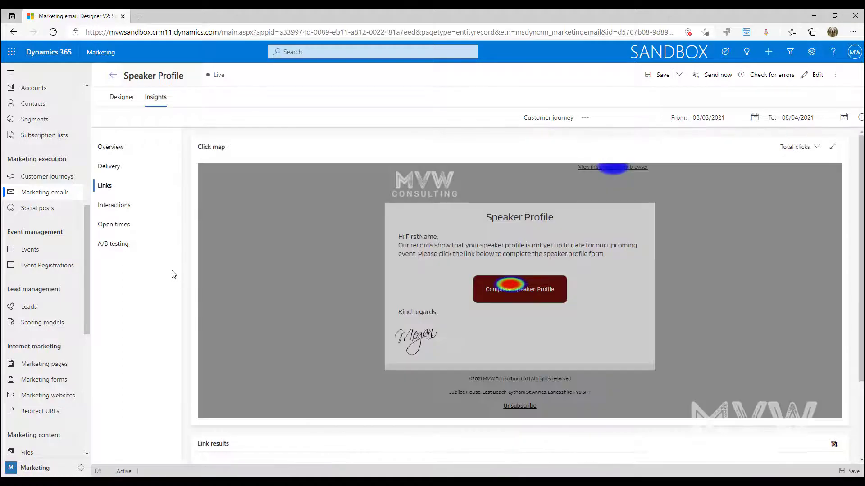
scroll(692, 331, down, 3)
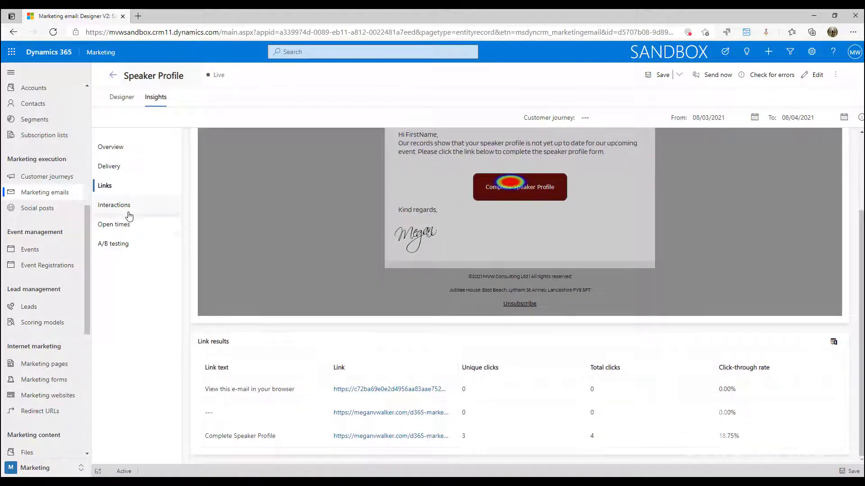
click(128, 212)
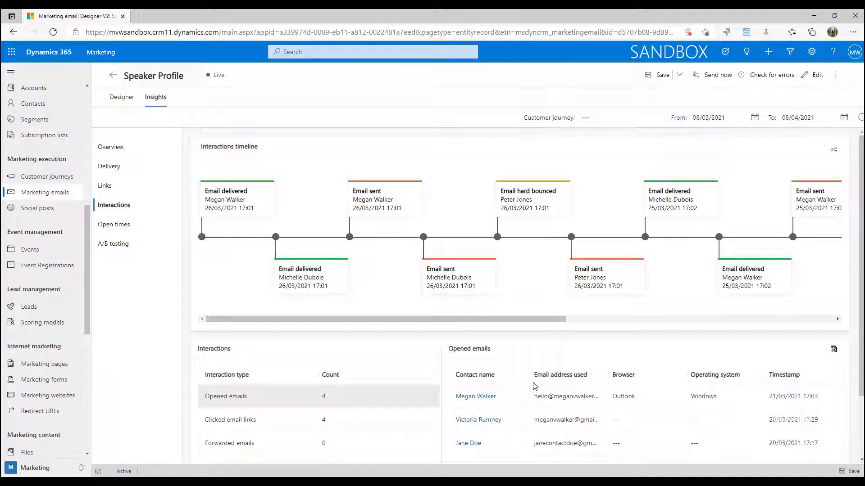
click(374, 425)
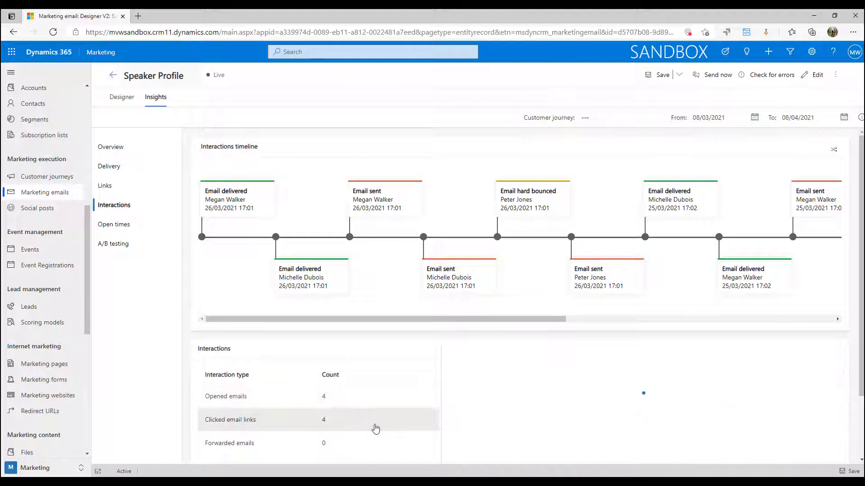
click(114, 229)
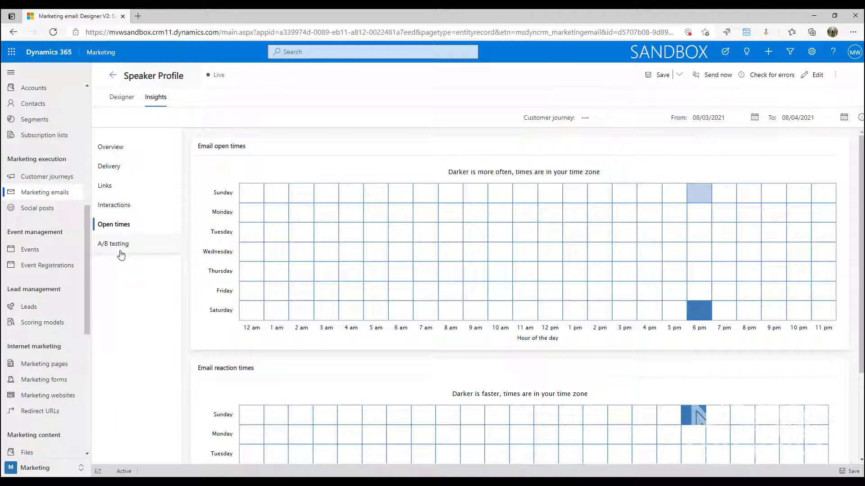
- List the Speaker Profile form's two external submissions from 20/03/2021
click(44, 387)
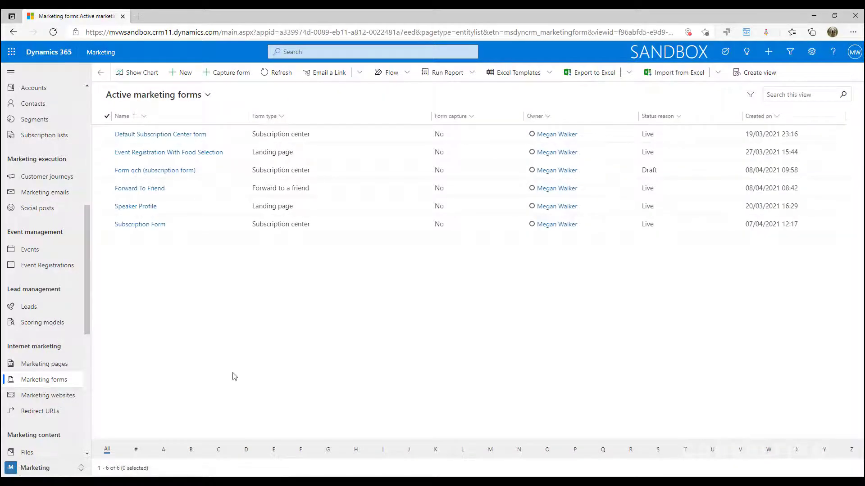
click(129, 206)
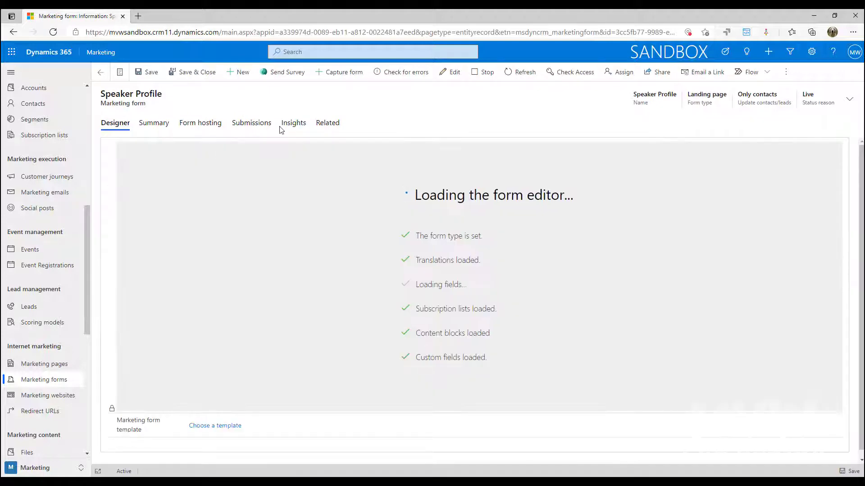
click(293, 129)
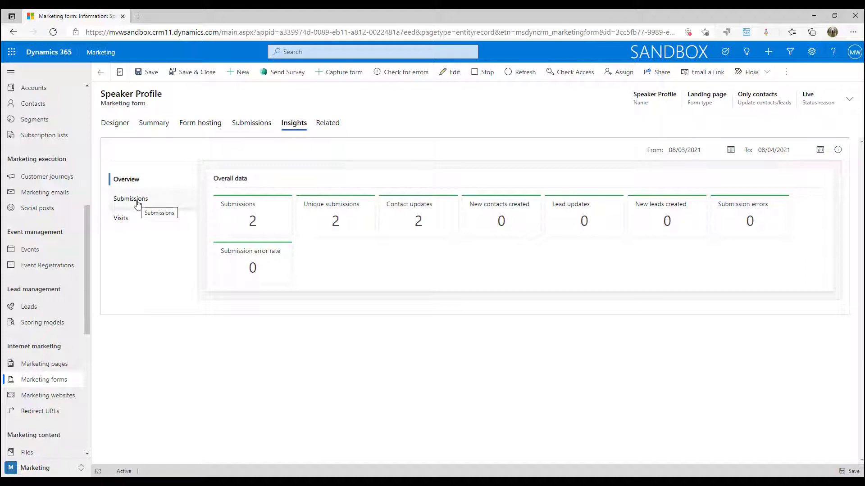
click(135, 200)
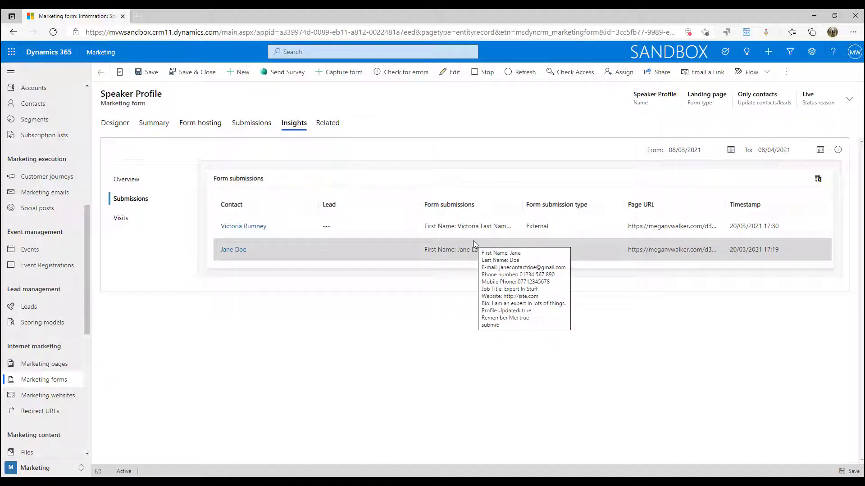
- Show the Speaker Profile form's Visits list of named and anonymous visitors
click(135, 222)
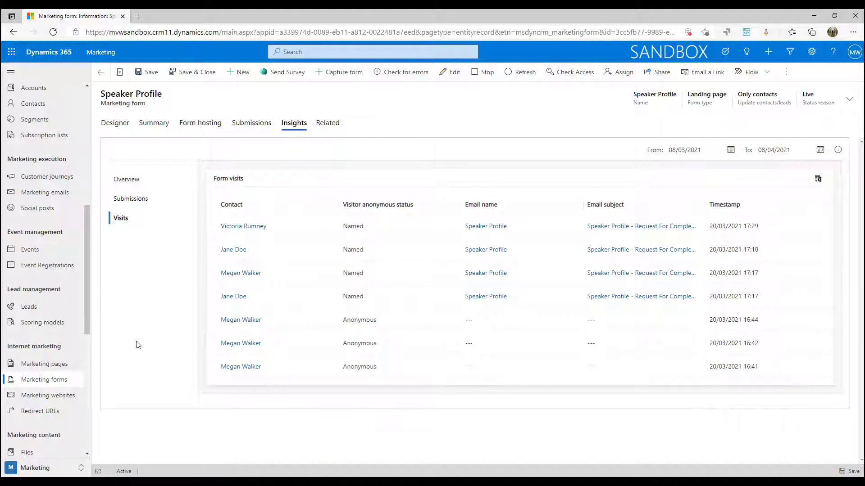
scroll(57, 296, down, 4)
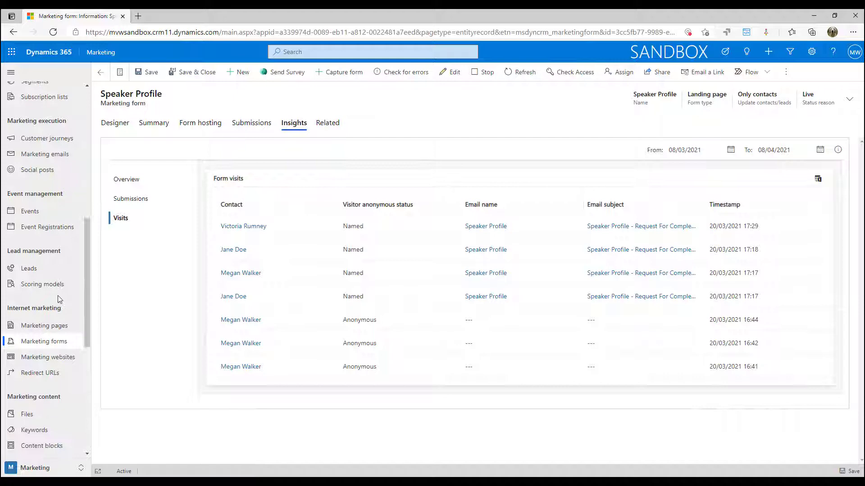
scroll(58, 301, up, 8)
- Scroll through Survey Request's delivery, responses-over-time and page interaction charts
click(57, 403)
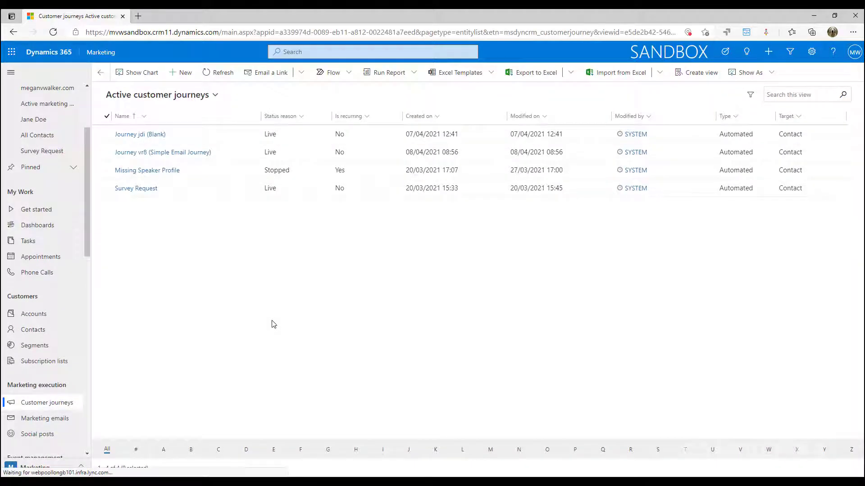
click(129, 190)
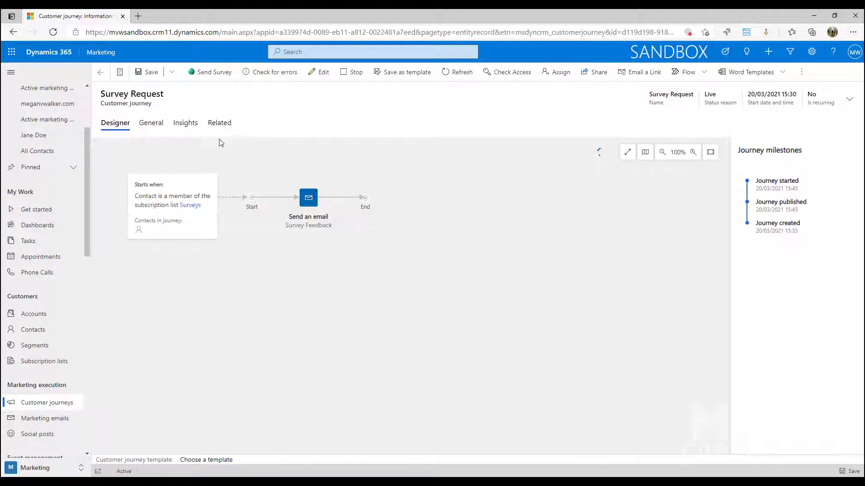
click(186, 122)
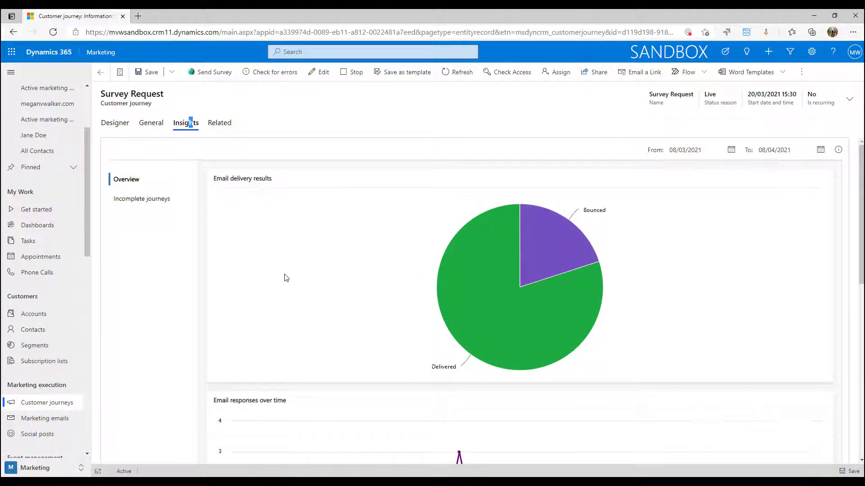
scroll(260, 274, down, 6)
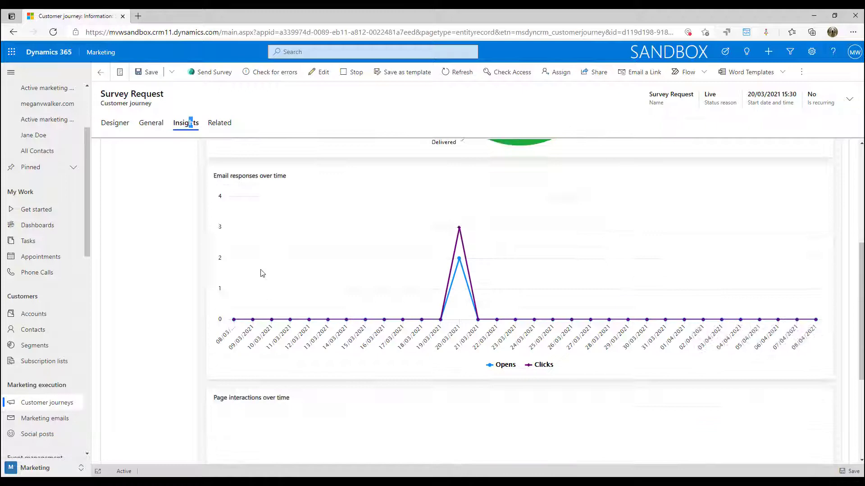
scroll(259, 275, down, 3)
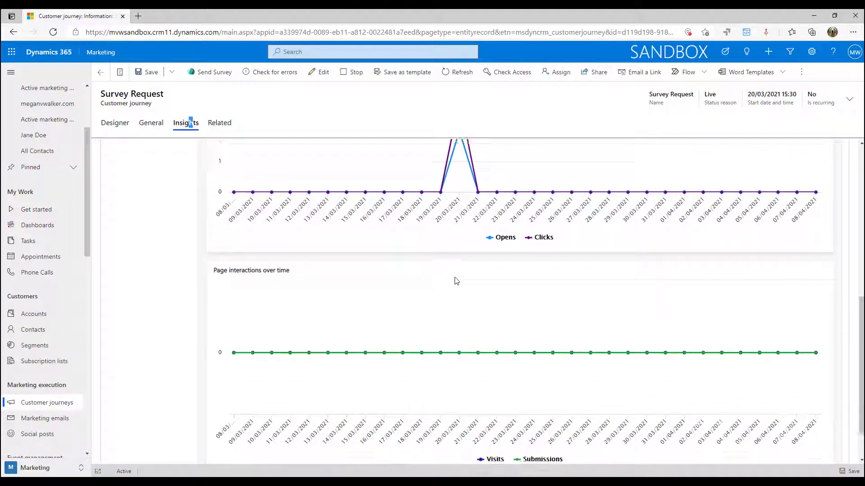
scroll(212, 279, up, 9)
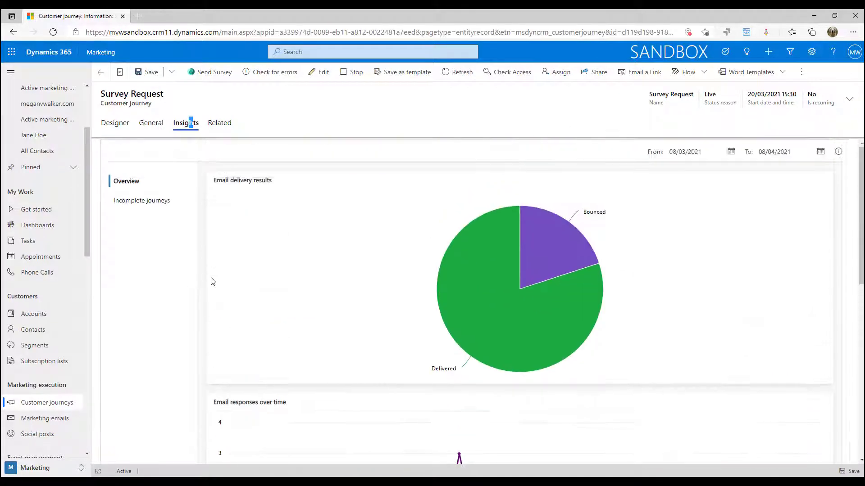
- Check Survey Request's Incomplete journeys: zero stopped contacts and zero blocked emails for every reason
click(150, 202)
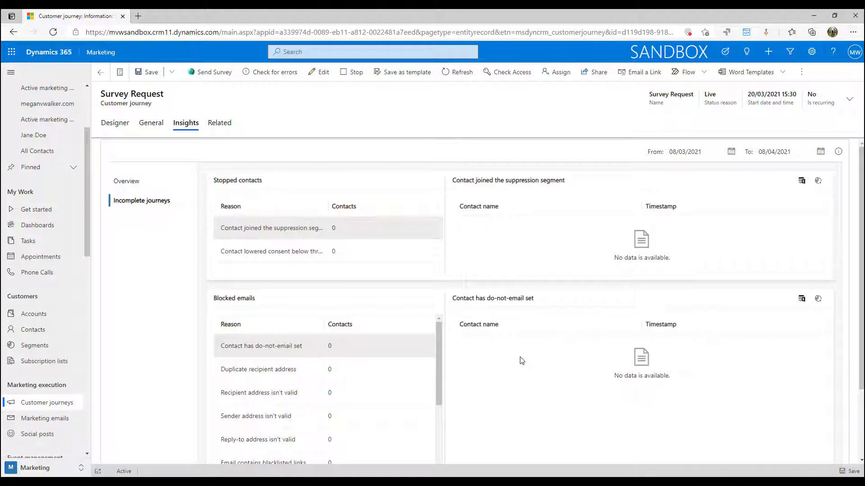
scroll(387, 376, down, 3)
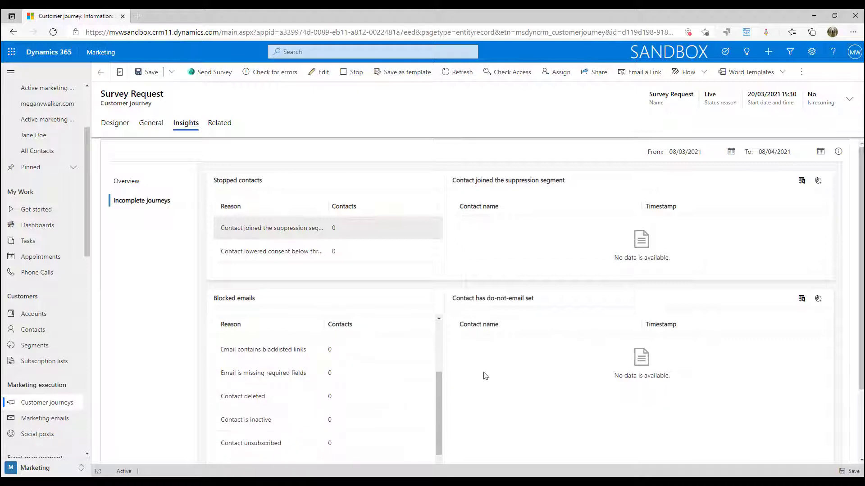
scroll(485, 376, down, 2)
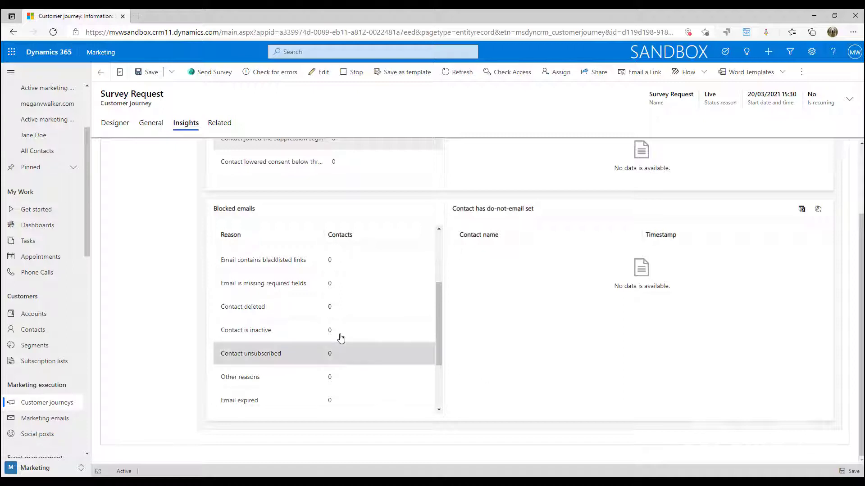
- Open the recently viewed contact and display its Insights tab with the interactions timeline
click(42, 140)
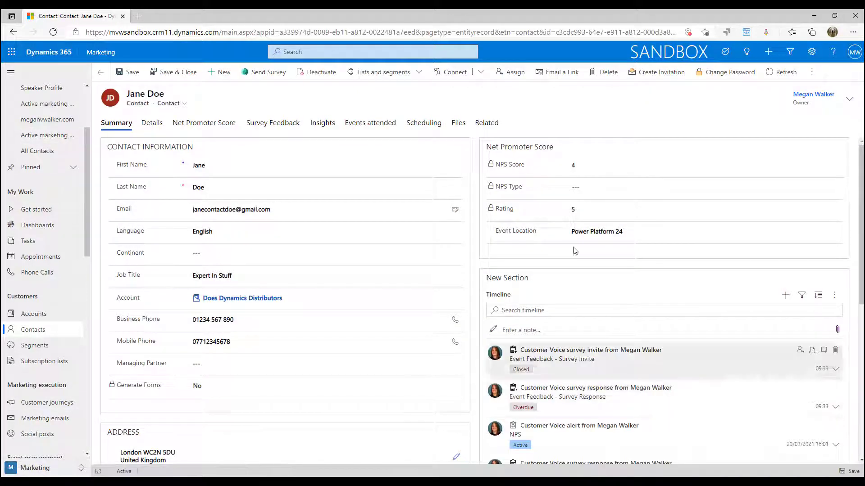
click(320, 128)
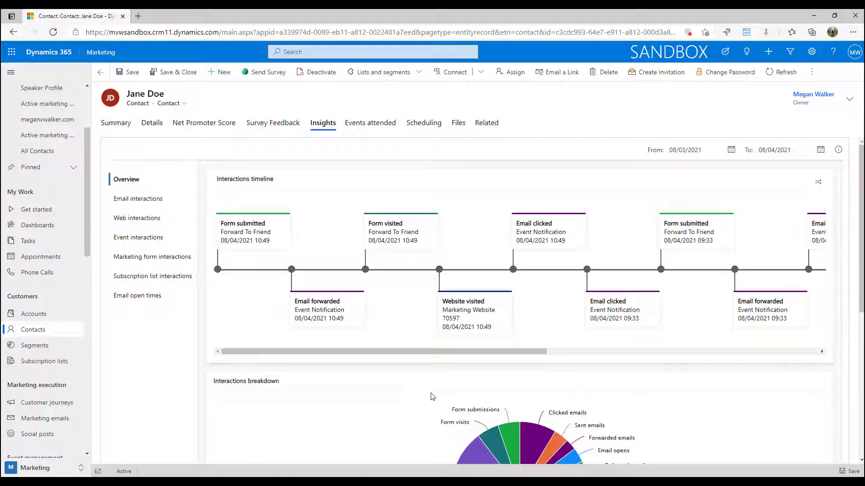
drag(440, 355, 734, 361)
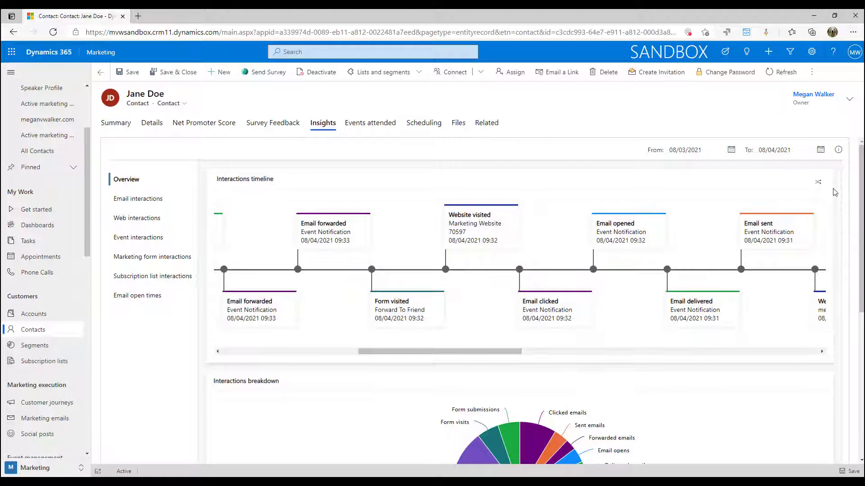
- Switch the interactions timeline to table view and back, then review the interactions breakdown chart
click(818, 181)
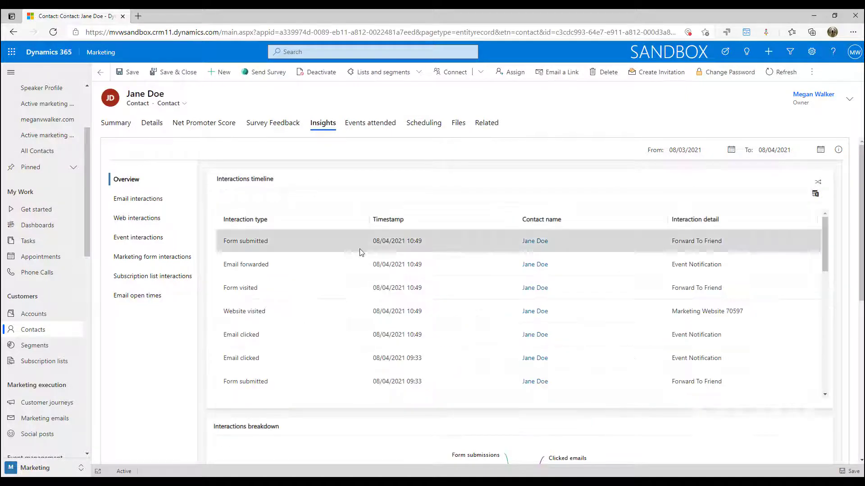
scroll(358, 251, down, 5)
scroll(361, 251, up, 5)
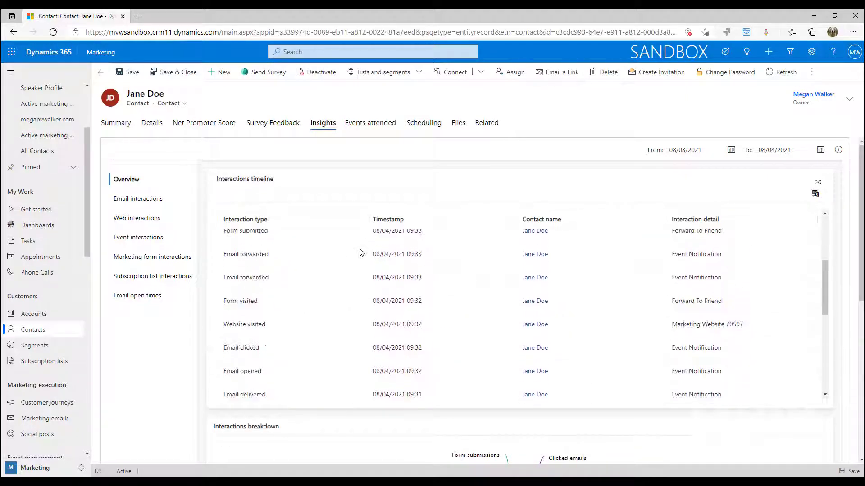
click(818, 182)
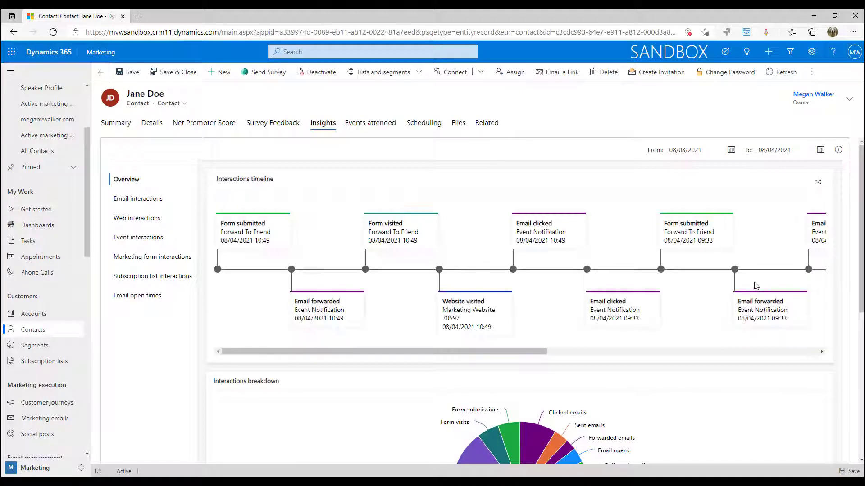
scroll(756, 286, down, 3)
mouse_move(533, 393)
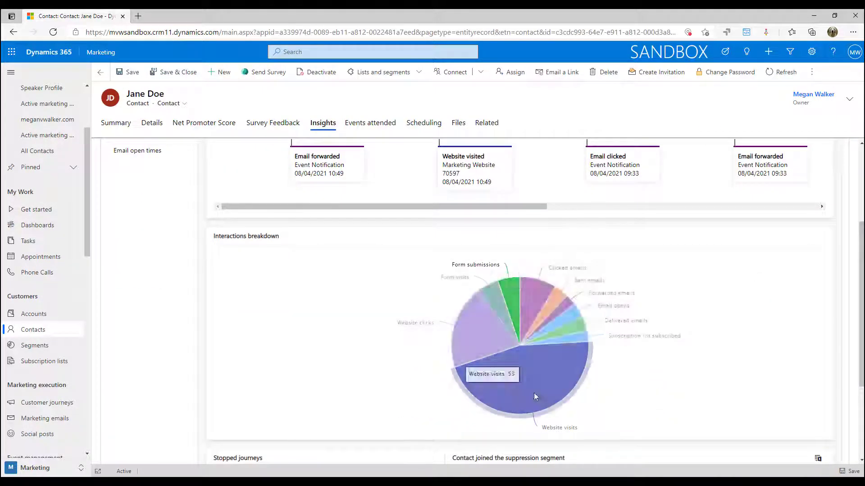
scroll(678, 333, down, 1)
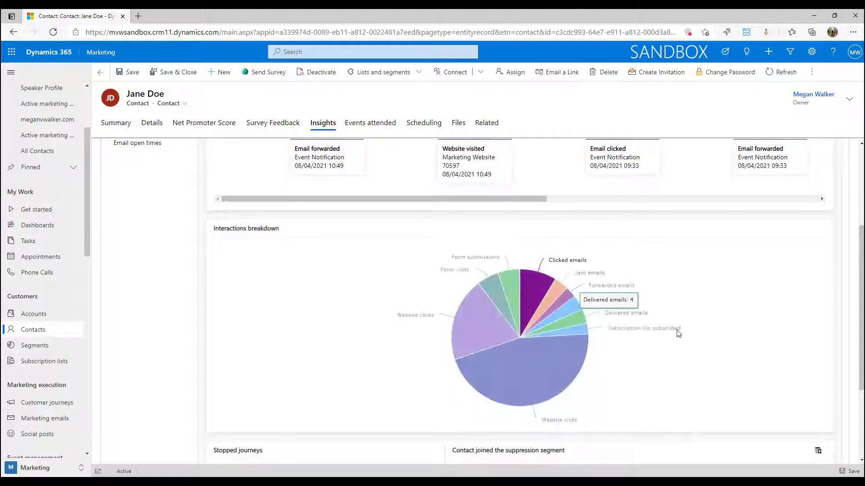
scroll(679, 333, down, 3)
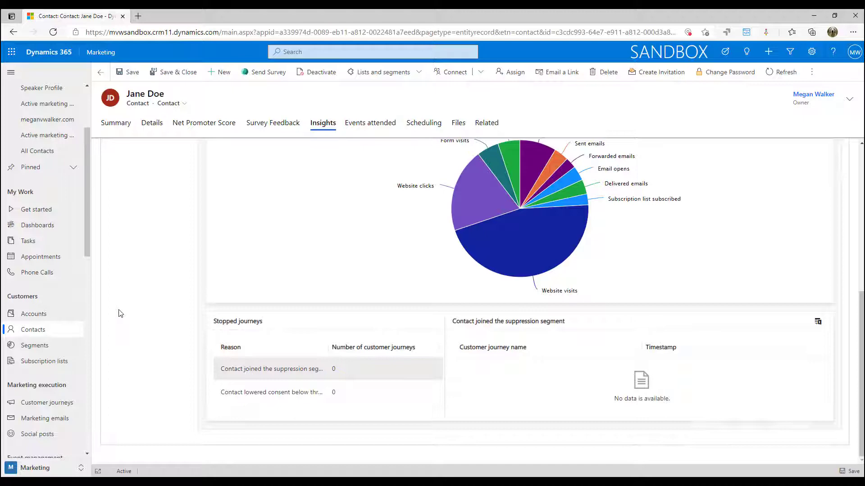
scroll(135, 315, up, 6)
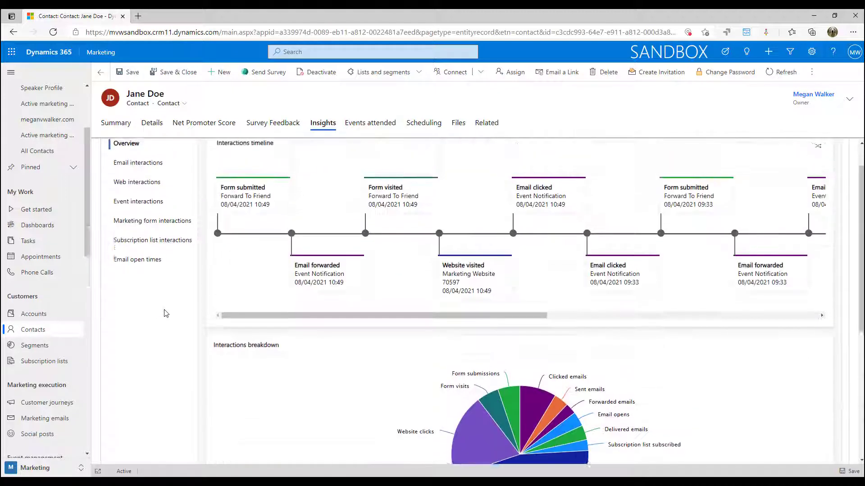
- View the contact's Email interactions, then its Web interactions with the website visits timeline and table
click(148, 205)
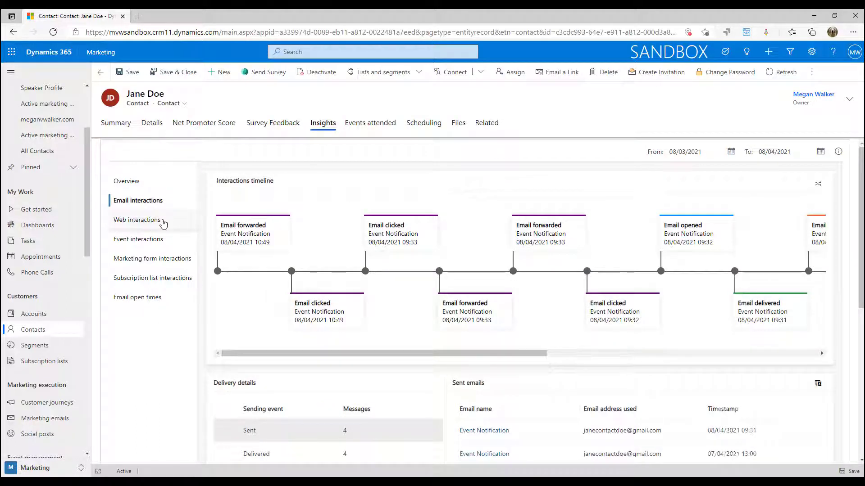
click(163, 223)
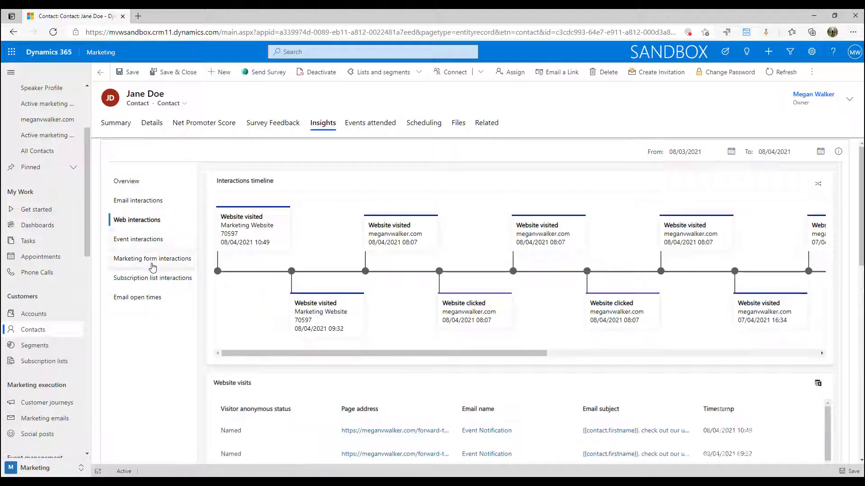